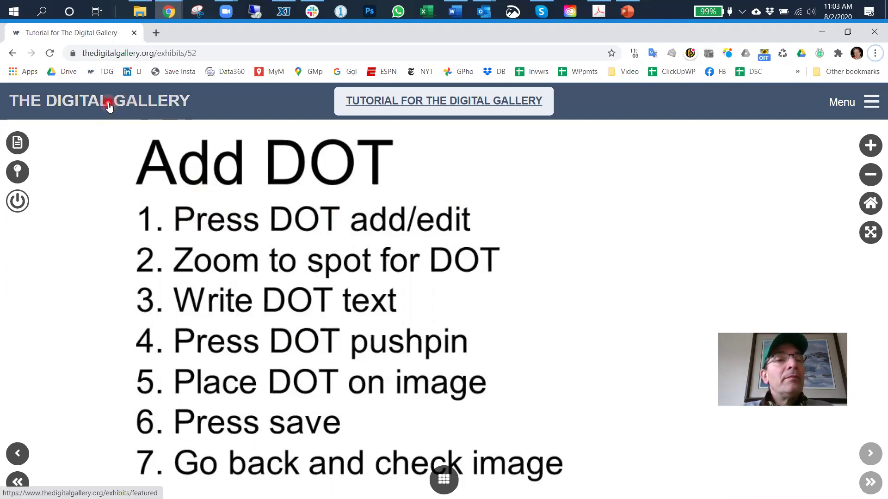
Open the New York campaign map in the George Washington and the American Revolution exhibit
key(alt+Tab)
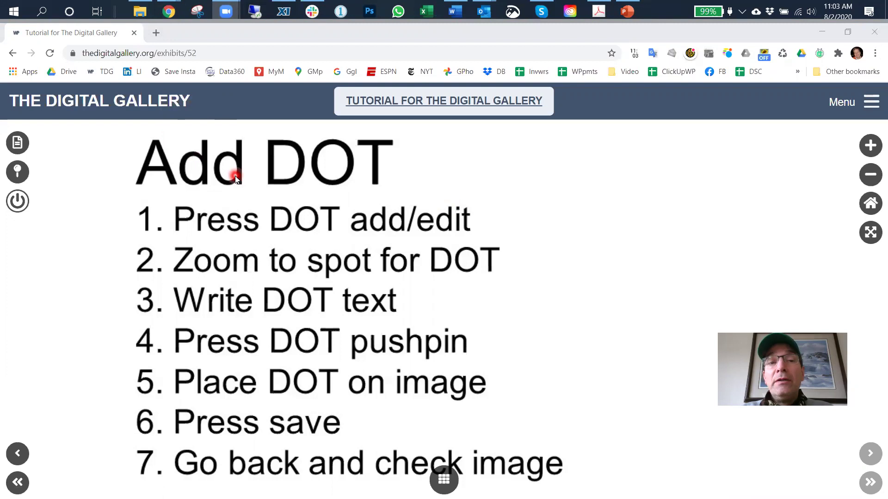
key(alt+Tab)
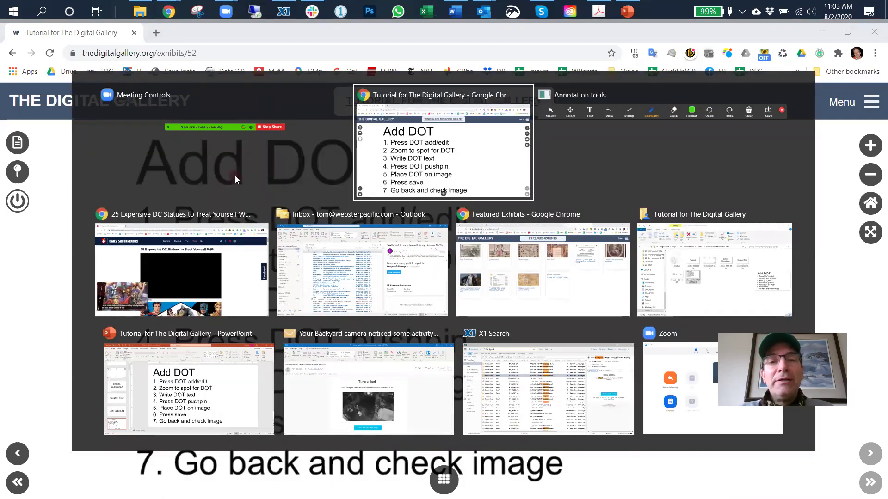
key(Down)
key(Right)
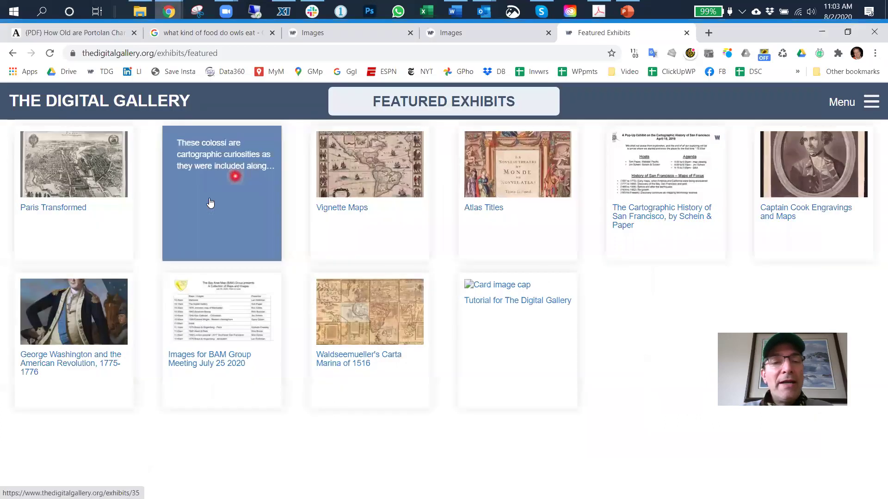
click(99, 307)
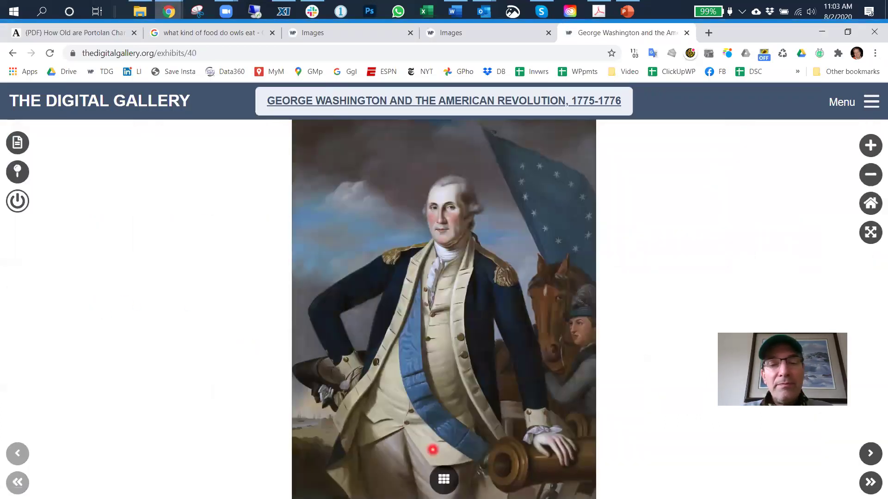
click(444, 480)
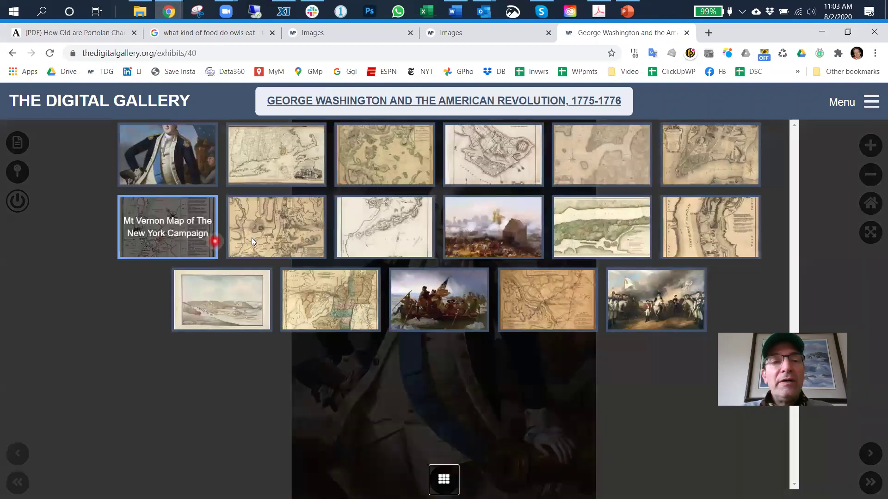
click(285, 229)
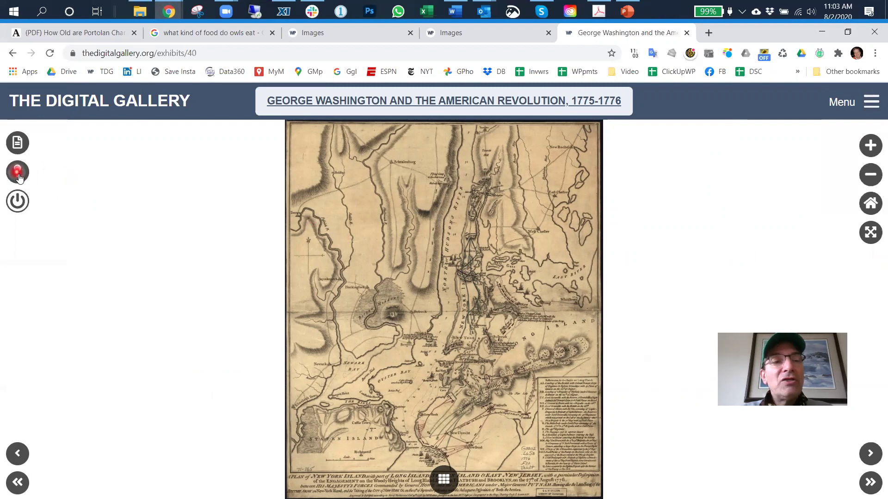
Show and hide the map's numbered dots, then return to the Add DOT tutorial slide
click(19, 202)
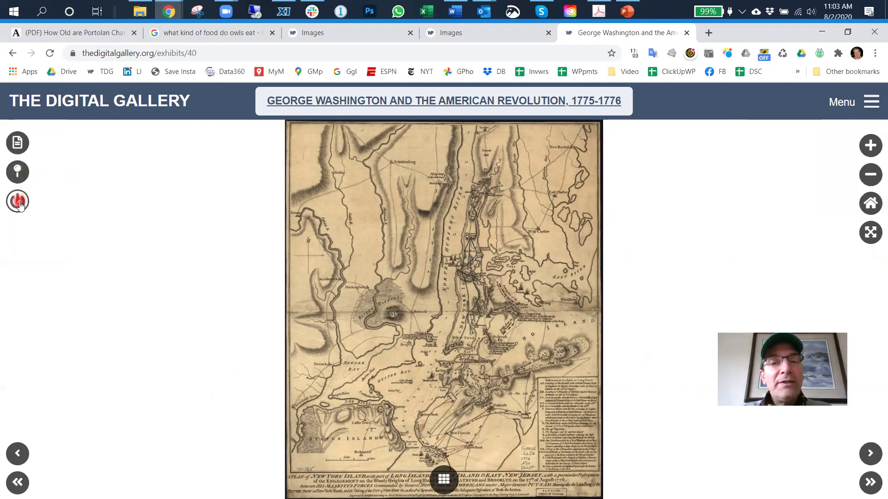
click(19, 202)
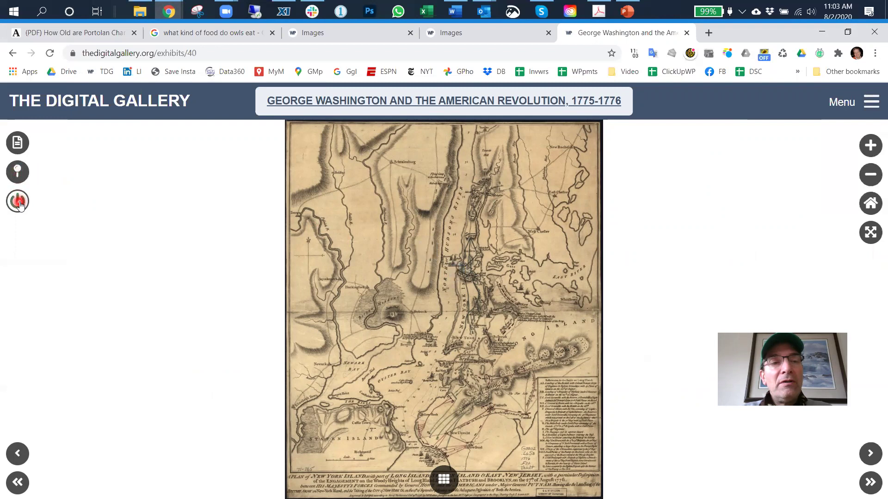
click(27, 180)
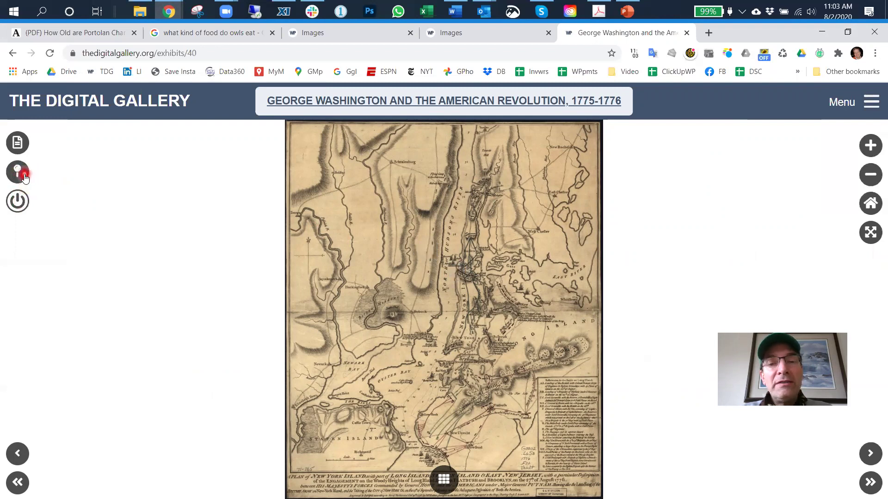
click(120, 183)
key(alt+Tab)
key(Tab)
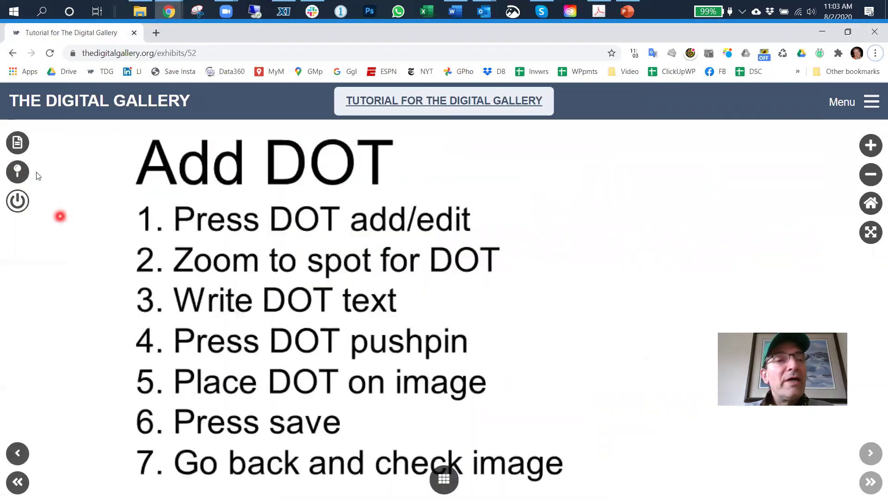
Open the Tutorial - Add DOT slide from the Tutorial for The Digital Gallery exhibit
click(71, 99)
click(511, 328)
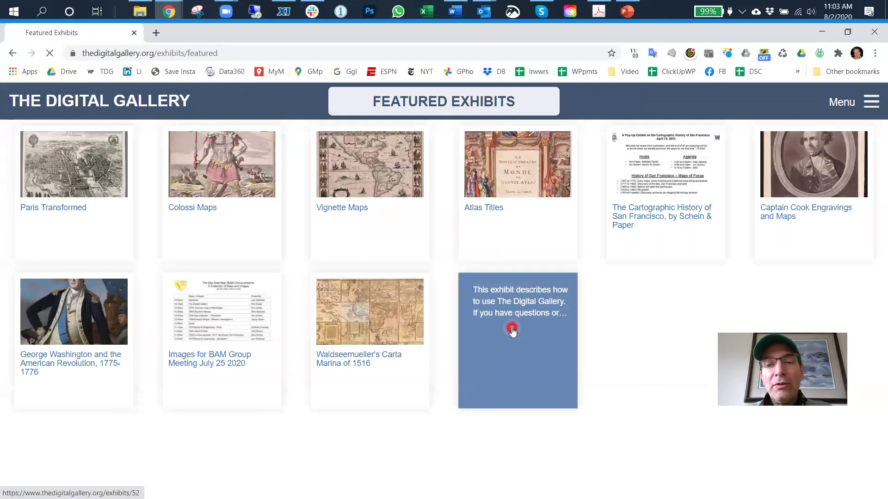
click(118, 103)
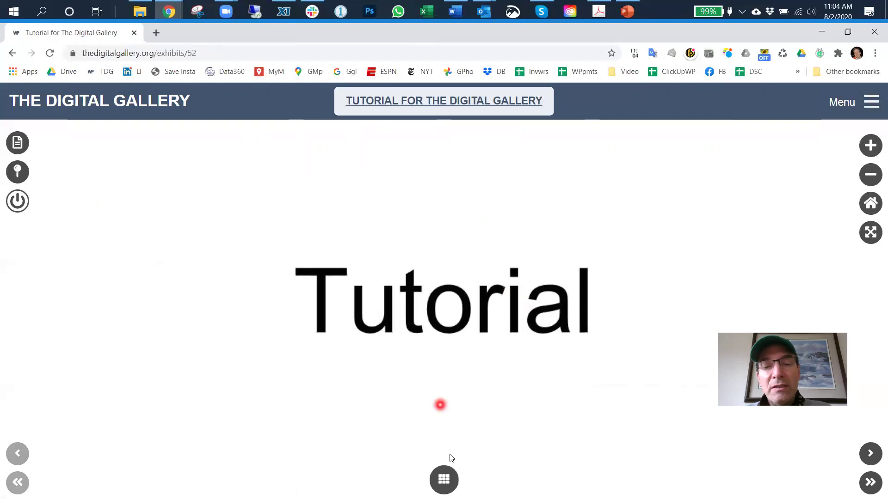
click(449, 479)
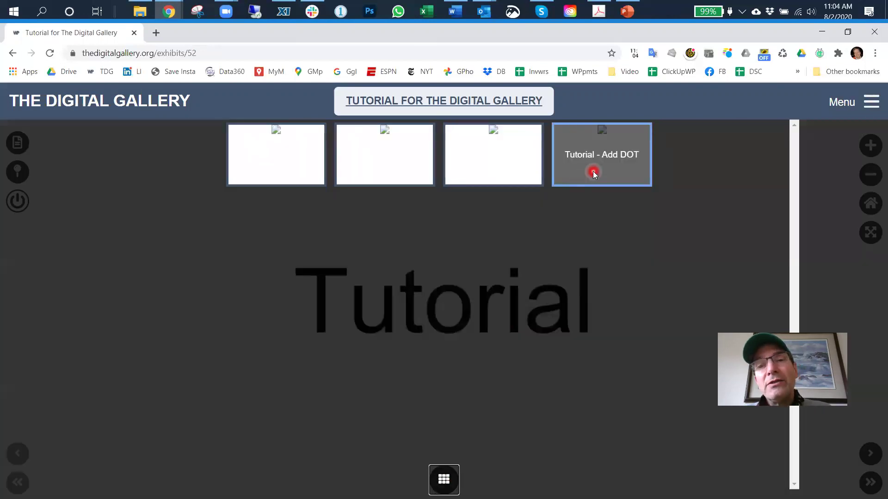
click(592, 171)
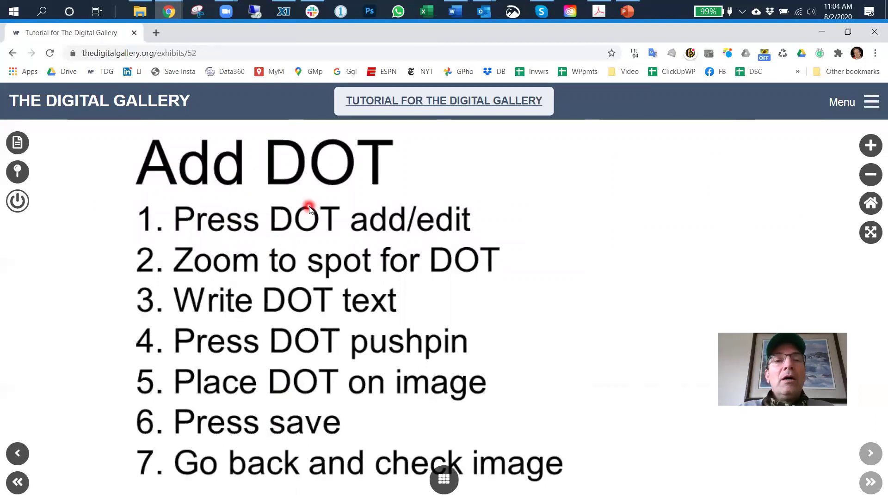
Compare the tutorial slide with the map window, ending on the New York campaign map
key(alt+Tab)
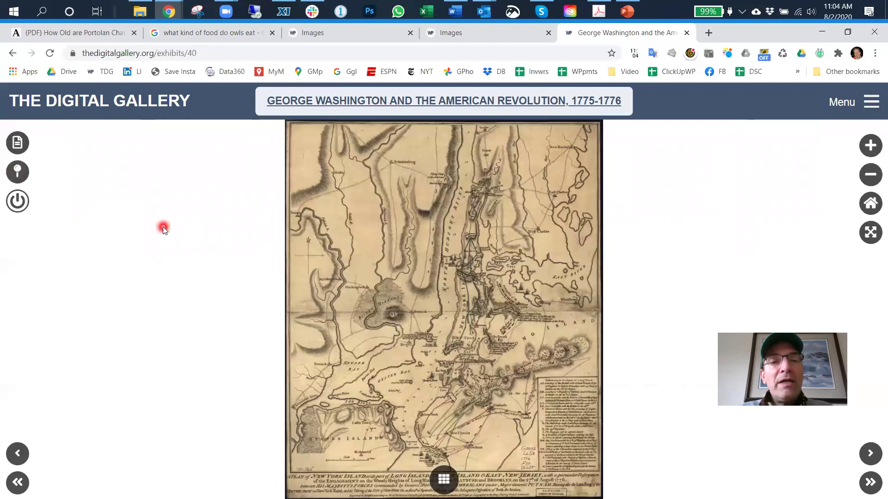
key(alt+Tab)
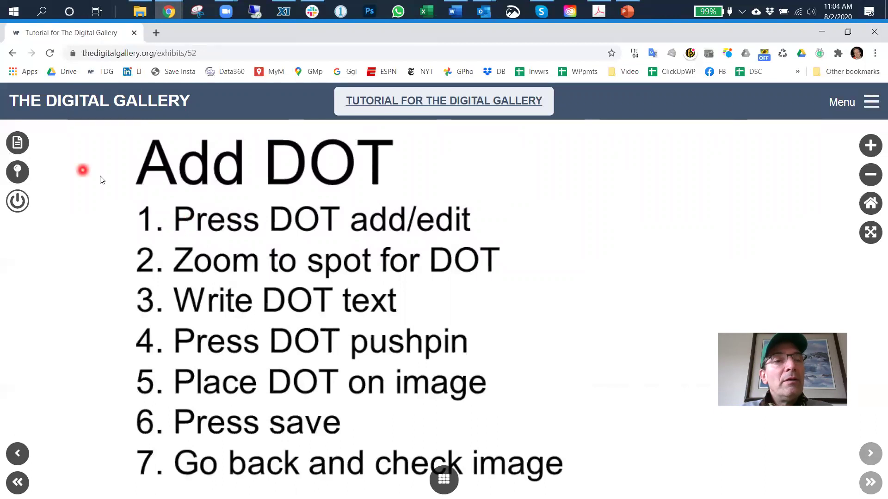
key(alt+Tab)
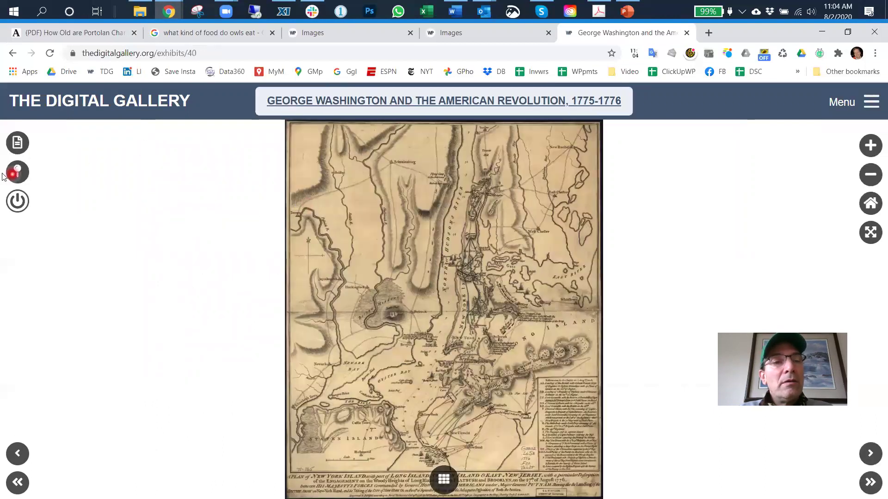
Open the dot add/edit panel and zoom the map onto lower Manhattan near the NEW YORK label
click(17, 173)
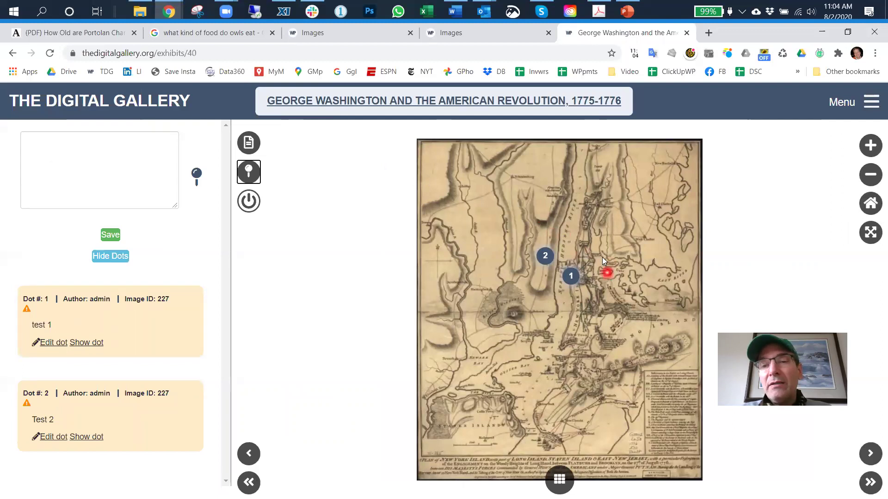
scroll(608, 278, up, 5)
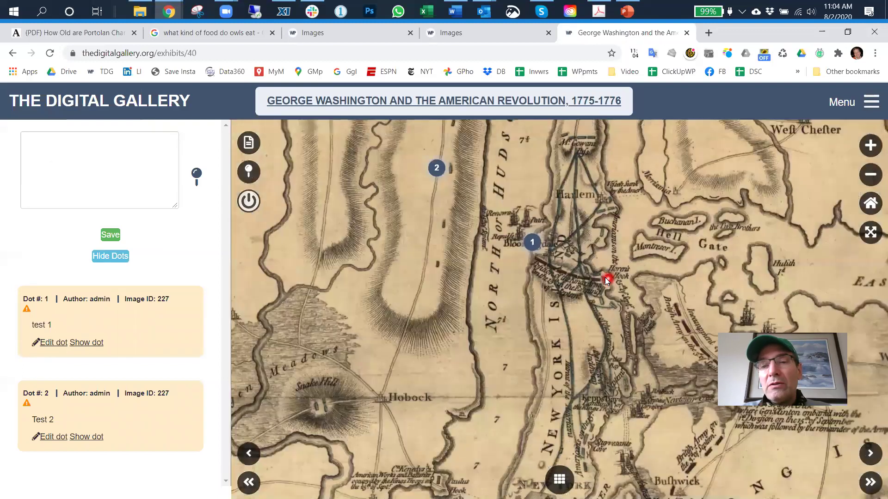
scroll(539, 295, up, 4)
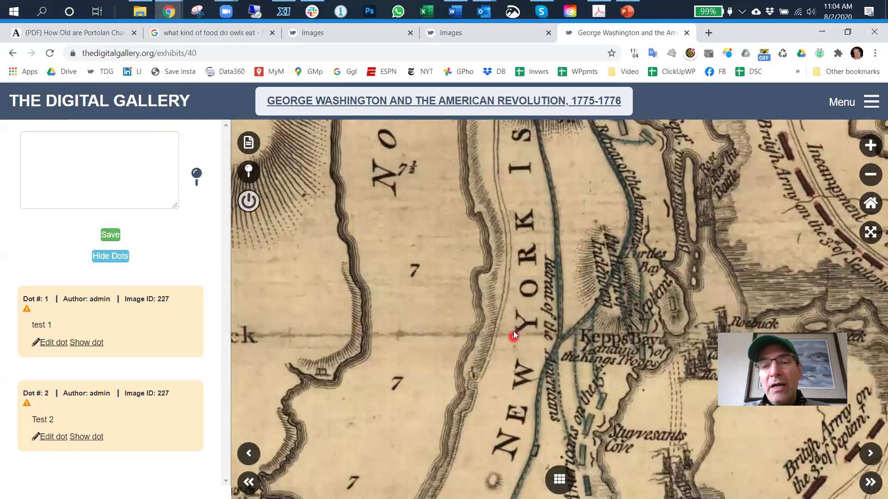
drag(513, 331, 527, 180)
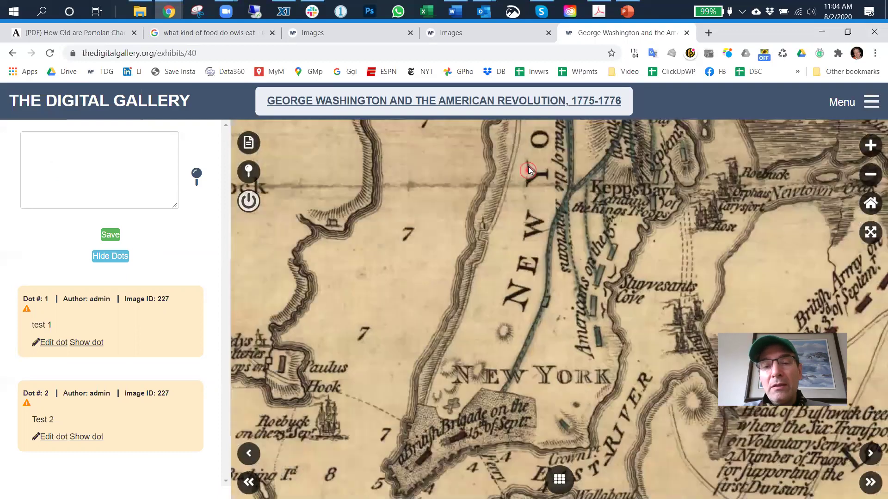
drag(394, 385, 409, 328)
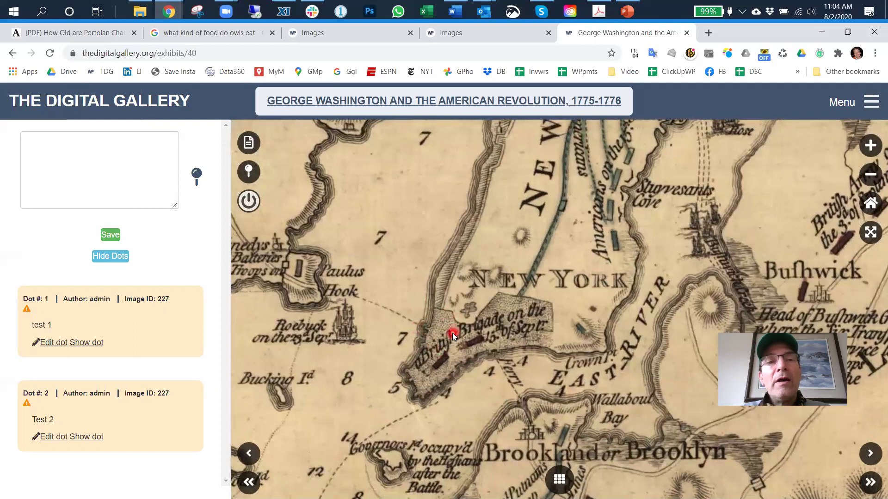
key(alt+Tab)
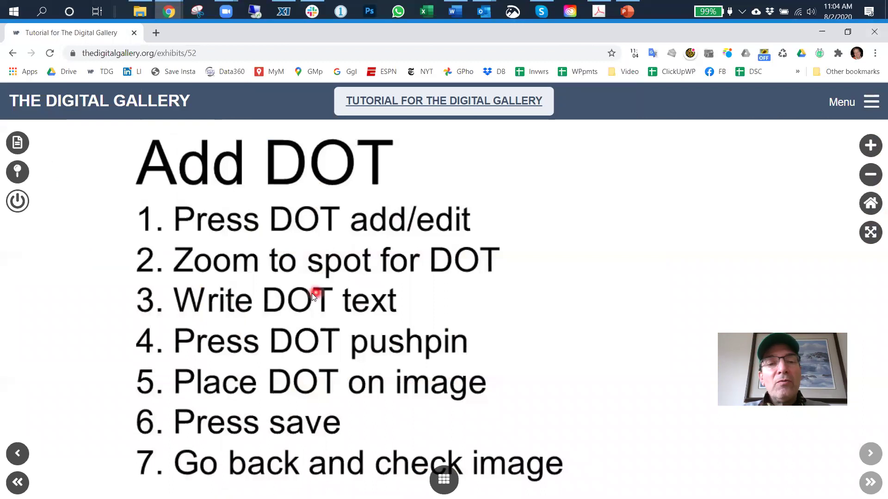
key(alt+Tab)
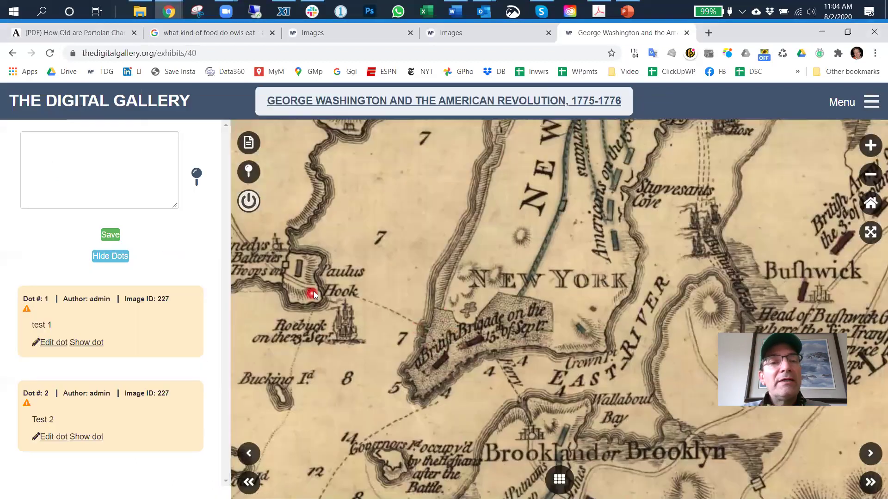
Enter 'test 3' as the new dot's description, checking the tutorial slide along the way
click(123, 164)
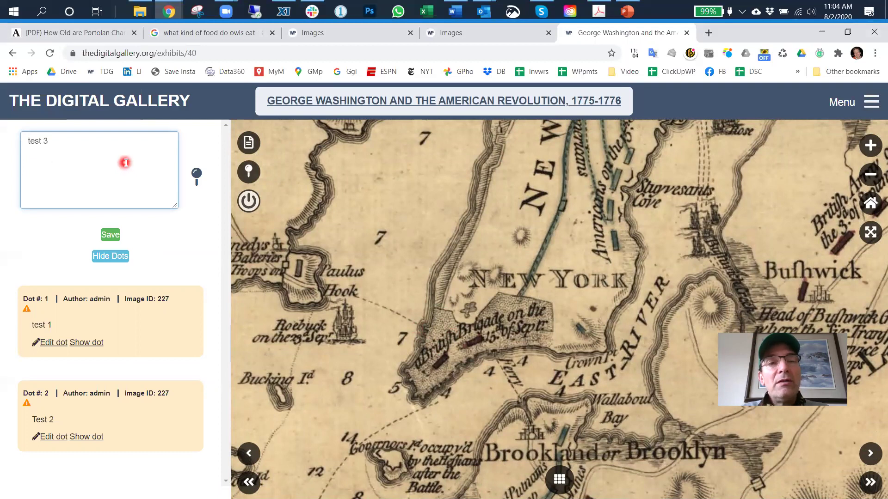
key(alt+Tab)
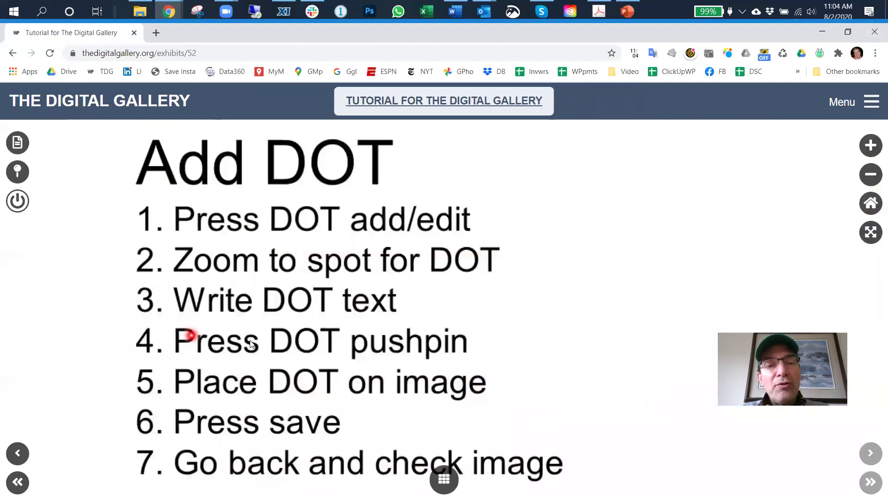
key(alt+Tab)
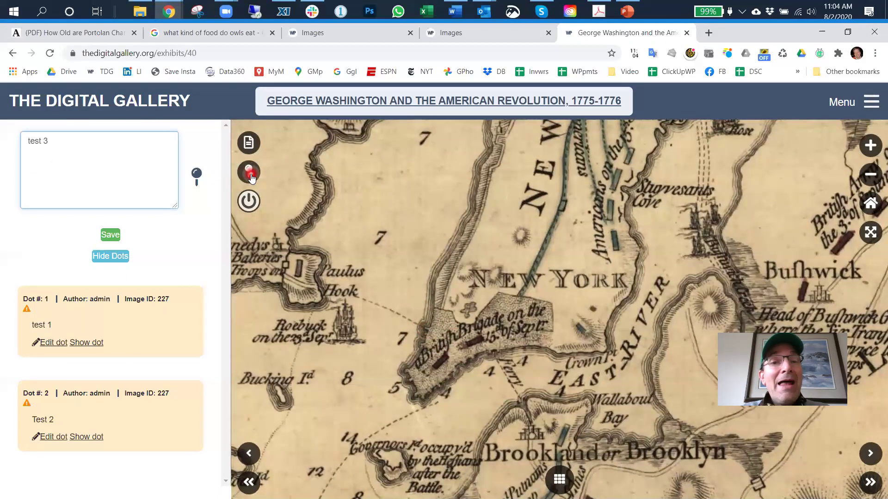
Drag the red dot marker onto lower Manhattan and nudge it beside the British Brigade lettering
click(194, 183)
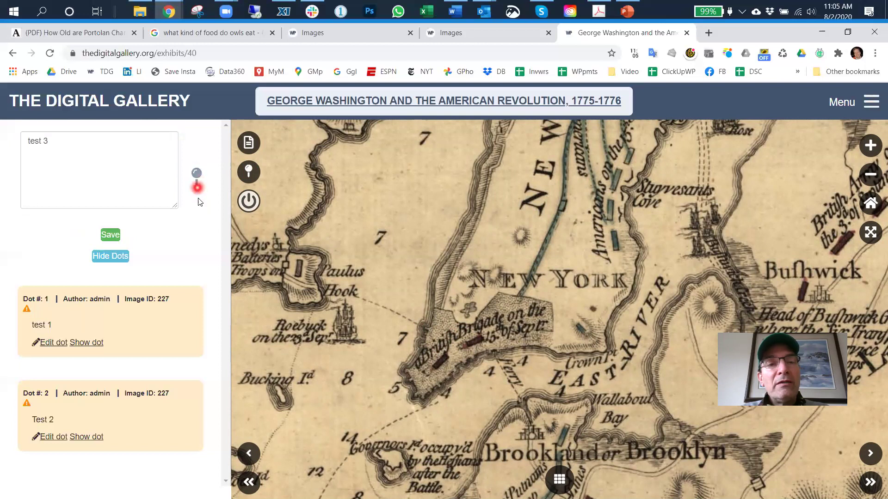
drag(197, 192, 449, 340)
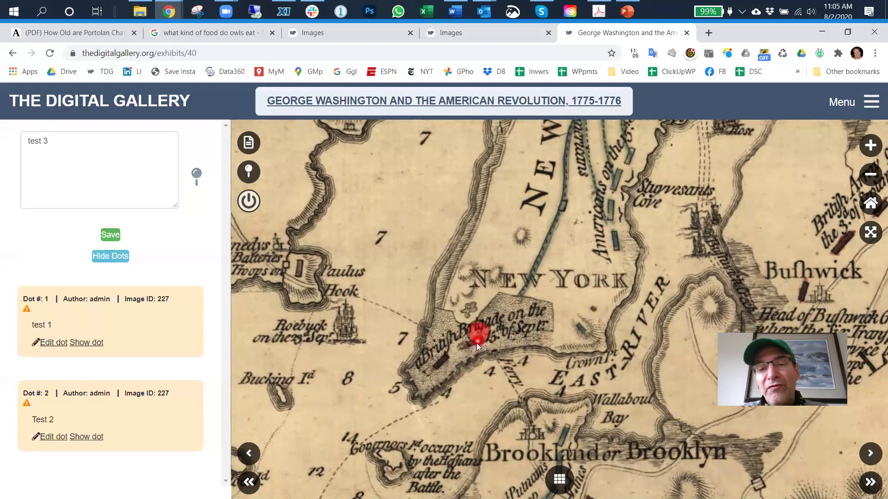
mouse_move(473, 347)
mouse_down()
mouse_move(456, 339)
mouse_move(490, 335)
mouse_move(458, 348)
mouse_move(489, 336)
mouse_up()
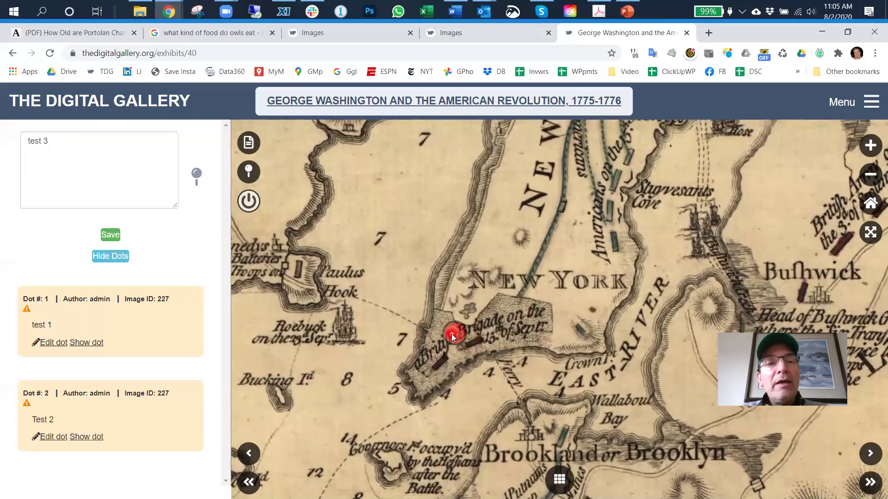
key(alt+Tab)
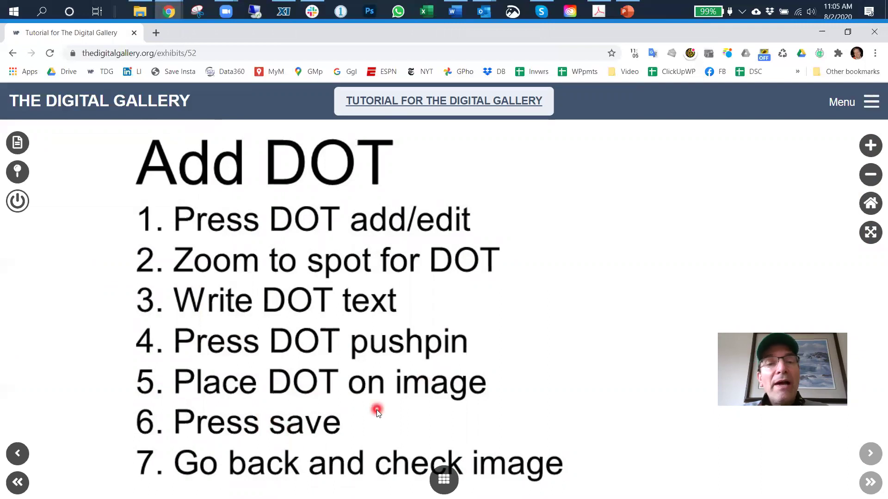
key(alt+Tab)
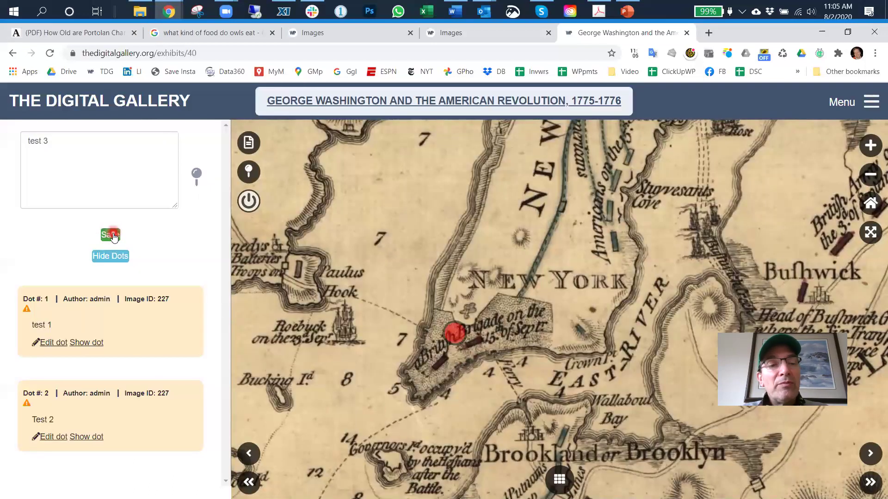
Save the dot, reopen the New York map with dots shown, and open dot 3 to confirm 'test 3'
click(111, 235)
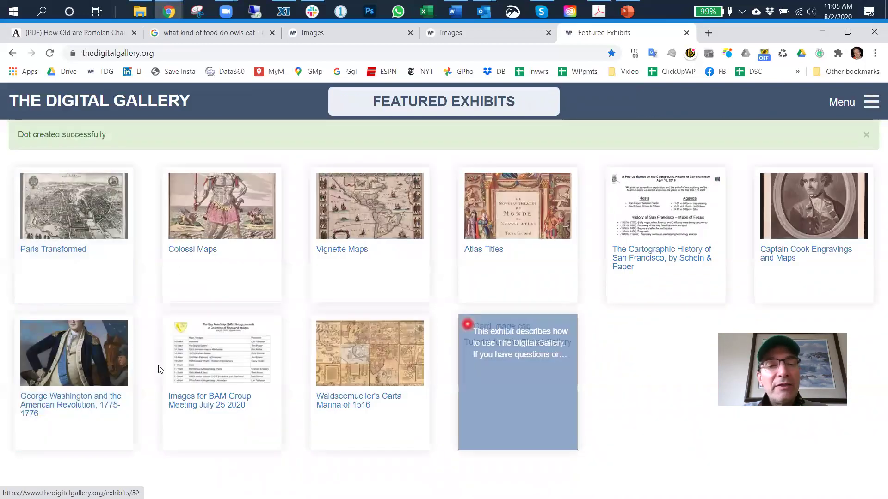
click(100, 363)
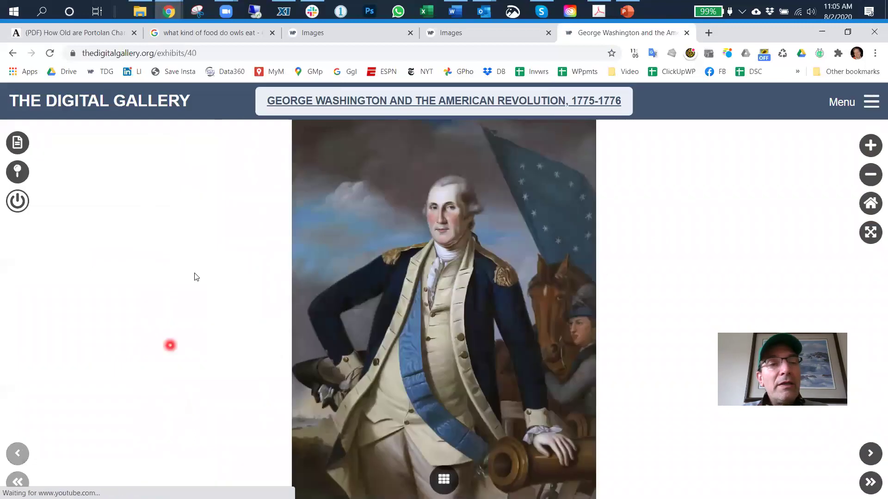
click(440, 481)
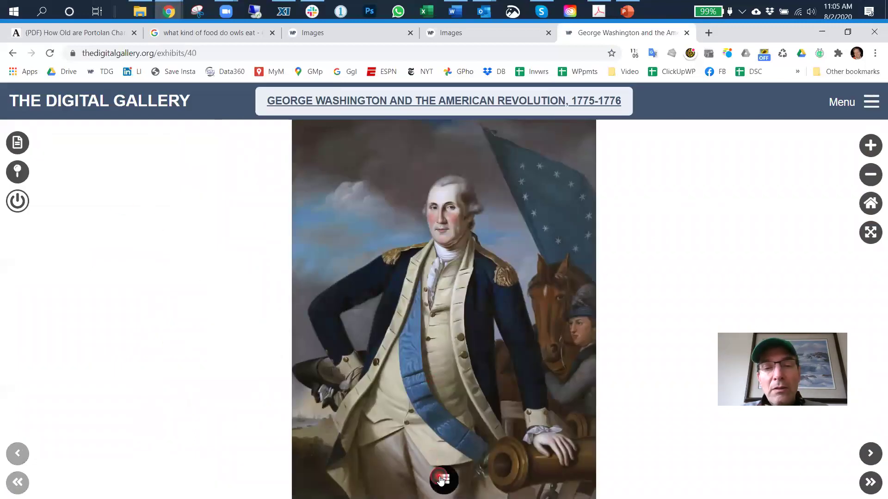
click(288, 218)
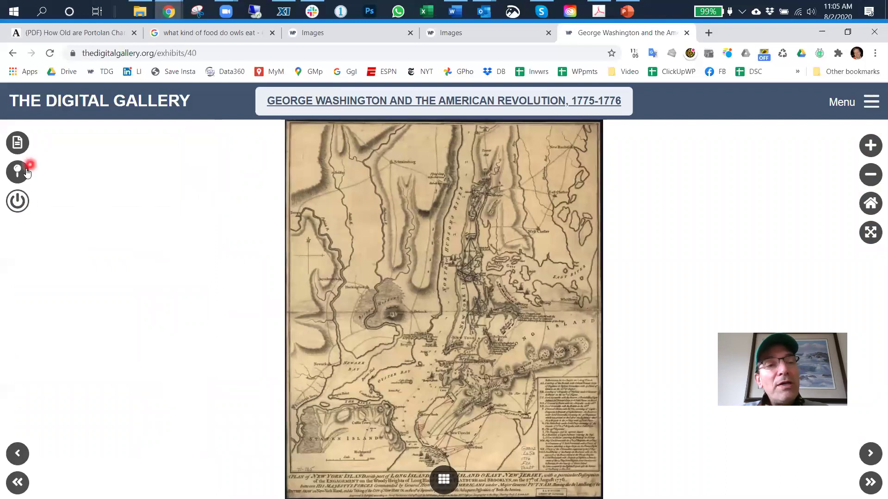
click(18, 203)
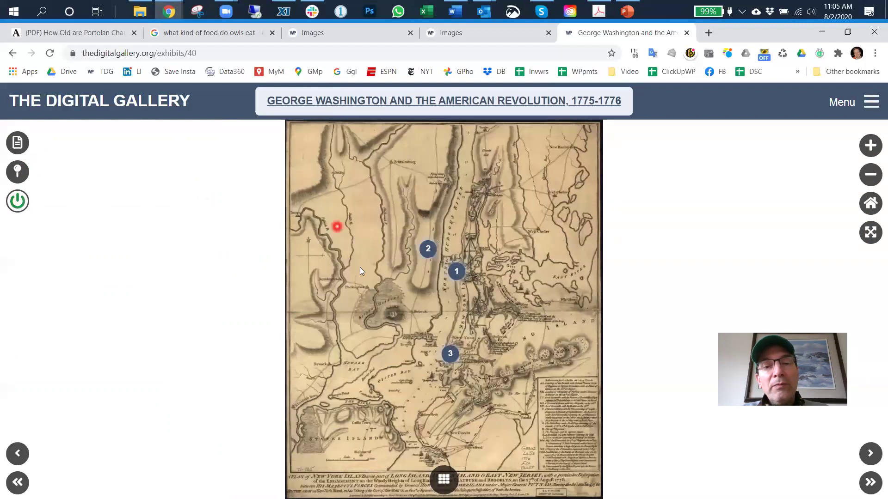
click(449, 353)
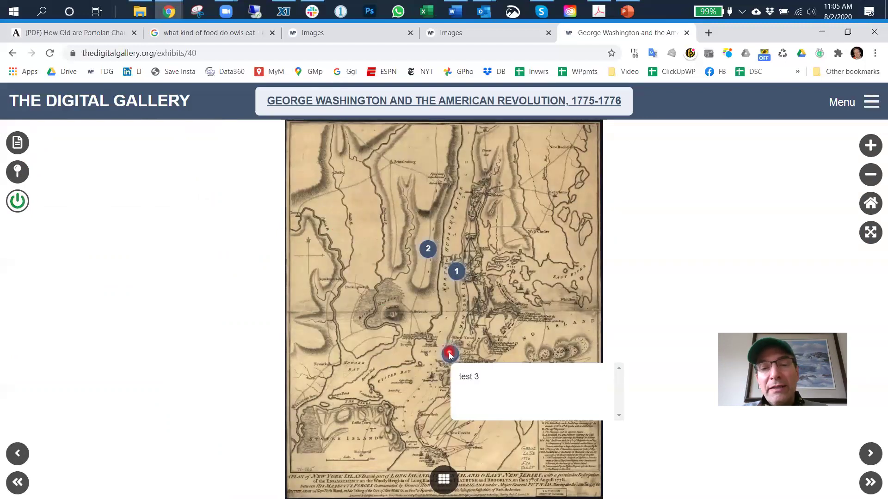